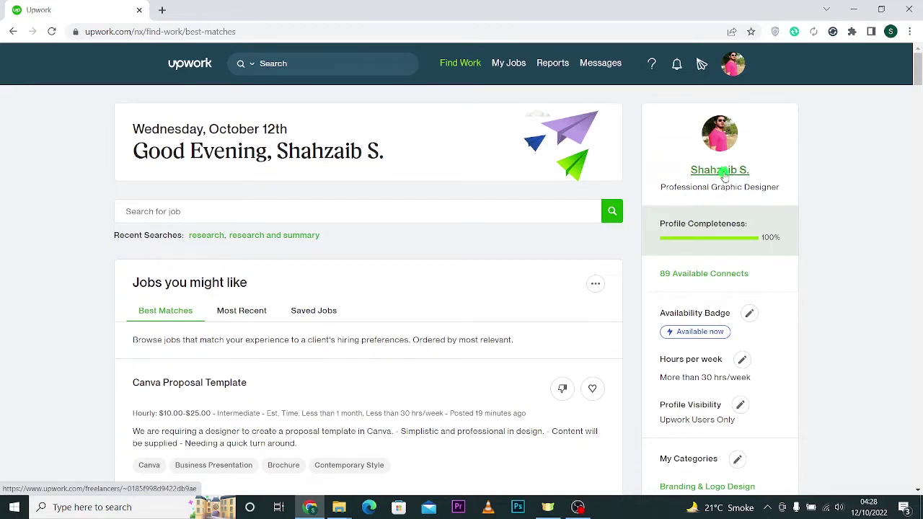
Go to your freelancer profile page and scroll down to its empty Certifications section
click(718, 173)
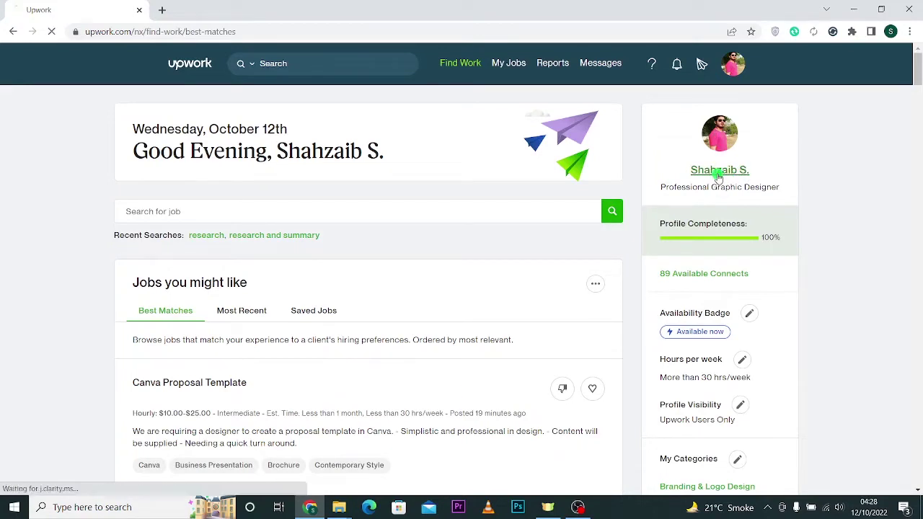
scroll(838, 157, down, 20)
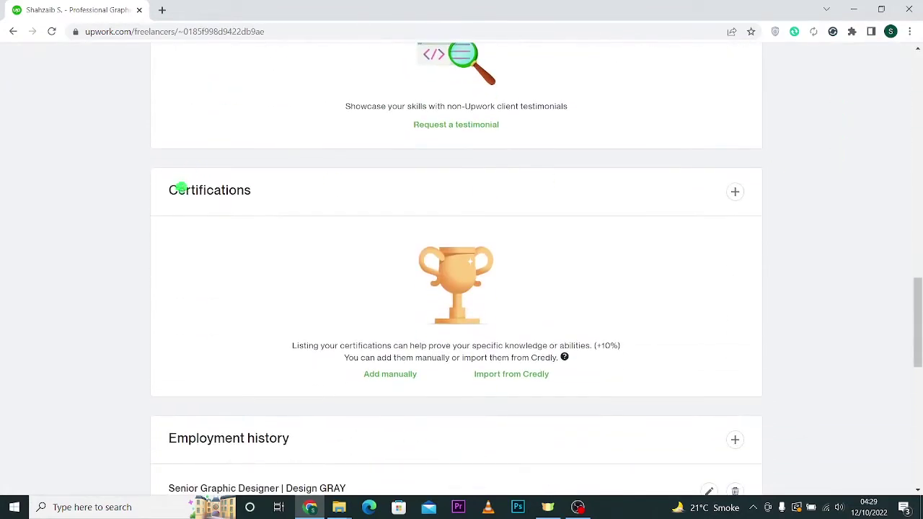
drag(174, 193, 258, 196)
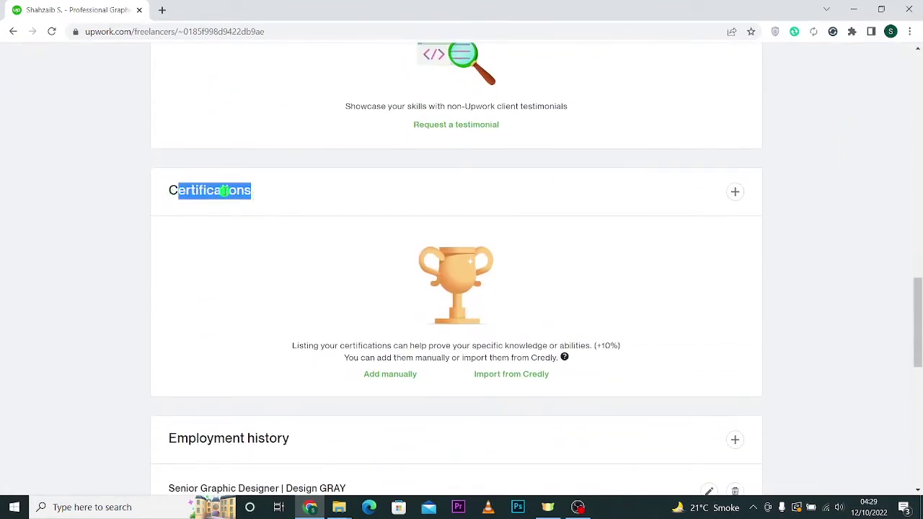
click(224, 190)
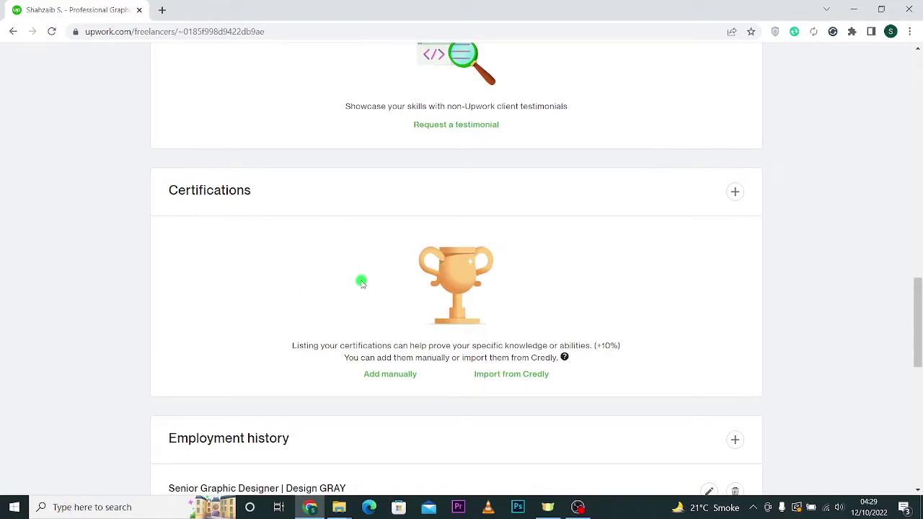
scroll(426, 334, down, 1)
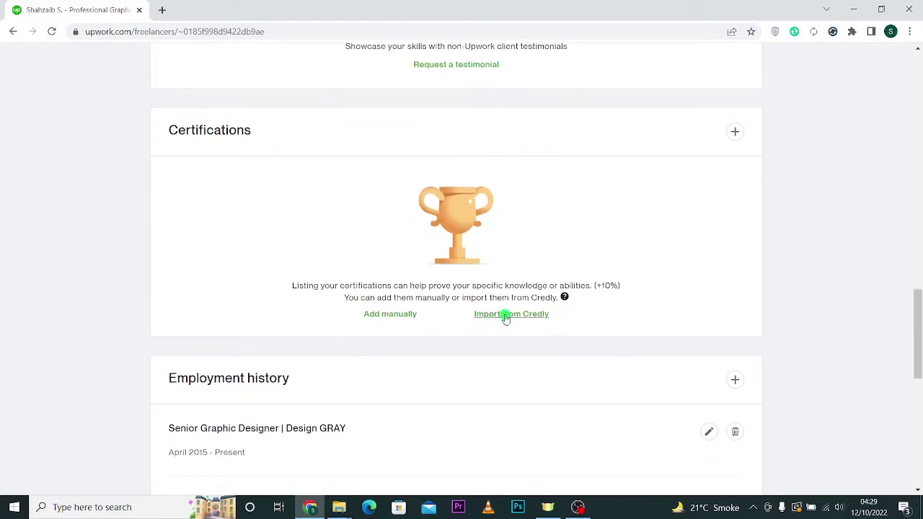
Add a certification manually and scroll to the end of the 'Select your certification' list
click(386, 317)
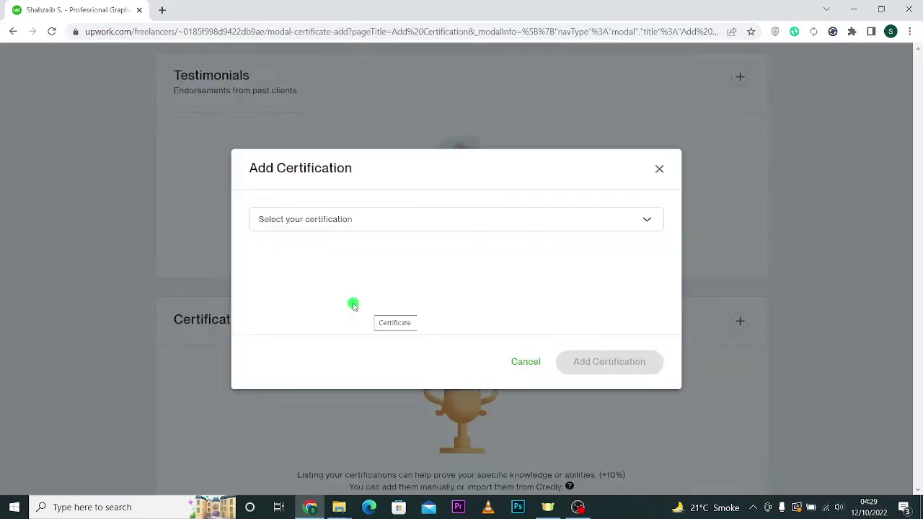
click(576, 226)
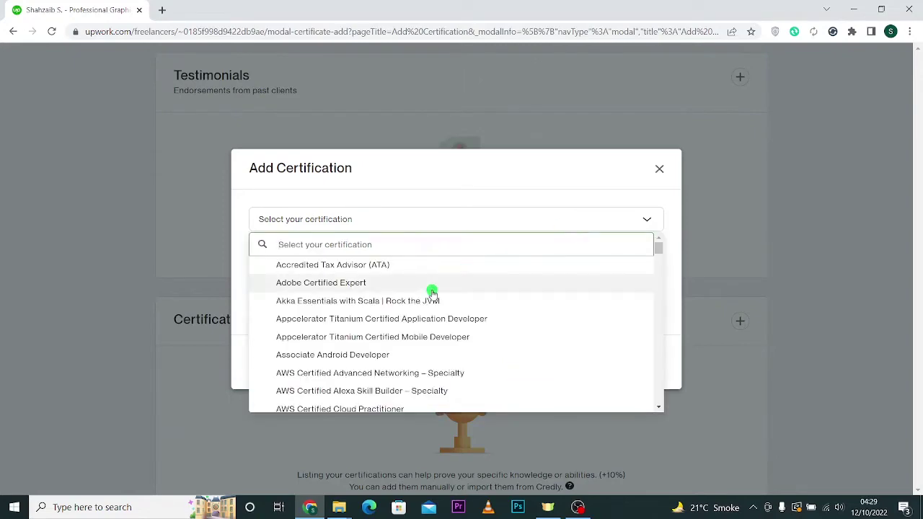
scroll(431, 292, down, 3)
scroll(431, 293, down, 10)
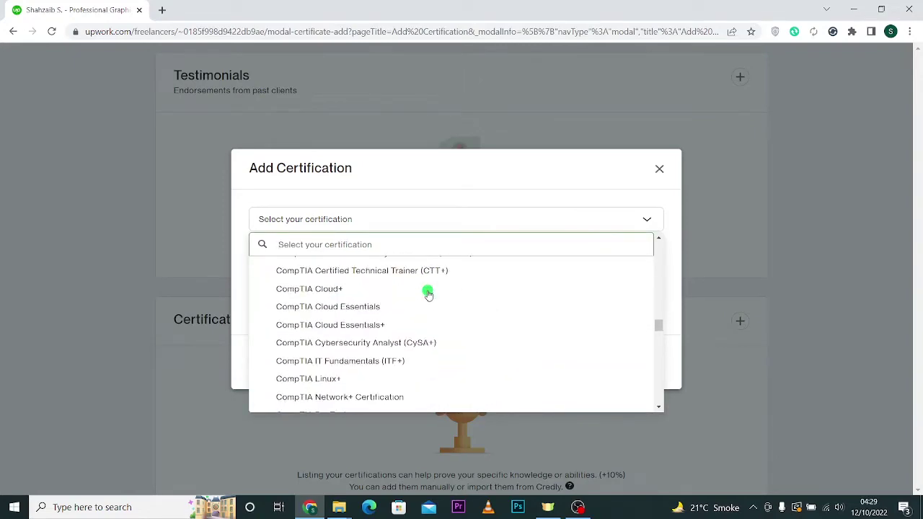
scroll(430, 296, down, 15)
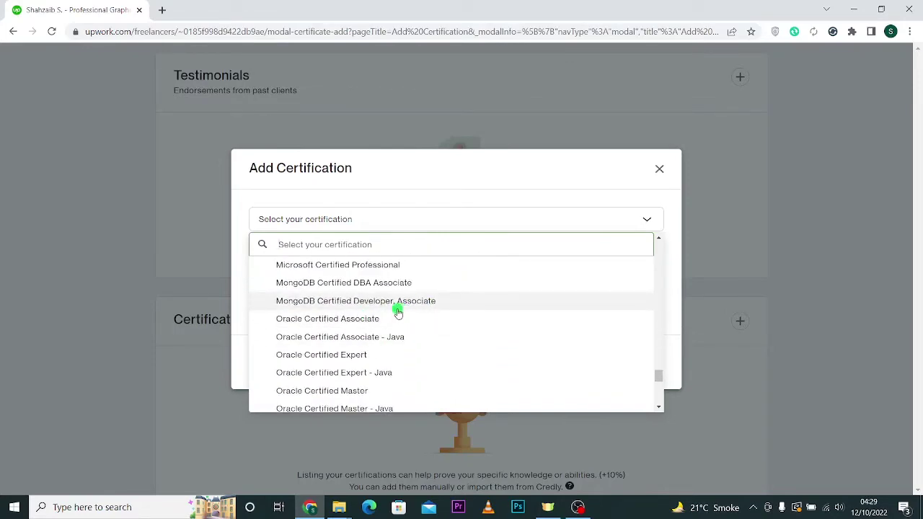
scroll(398, 312, down, 15)
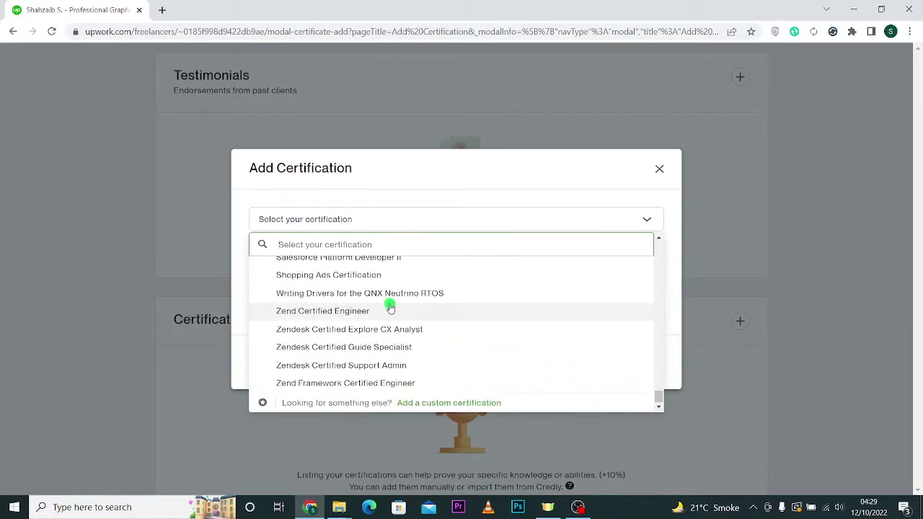
Switch to a custom certification and name it 'Pro Graphic Designer'
click(454, 407)
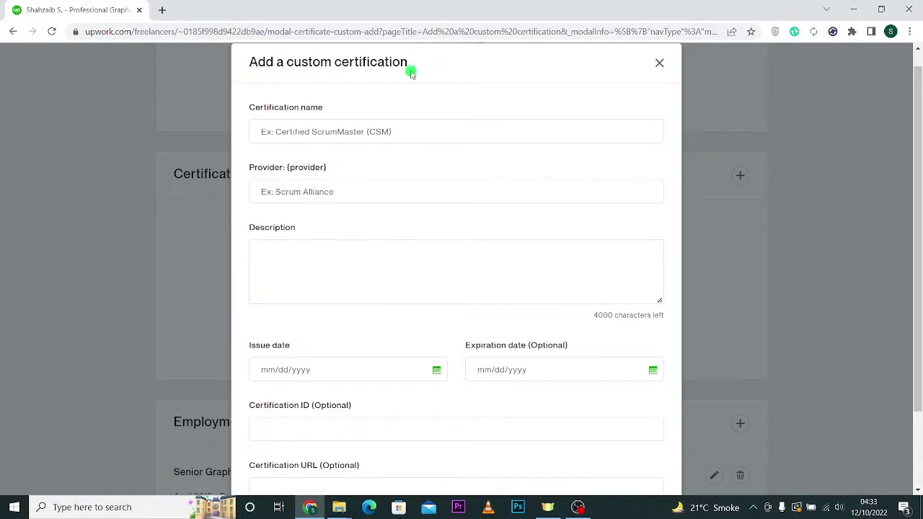
click(332, 128)
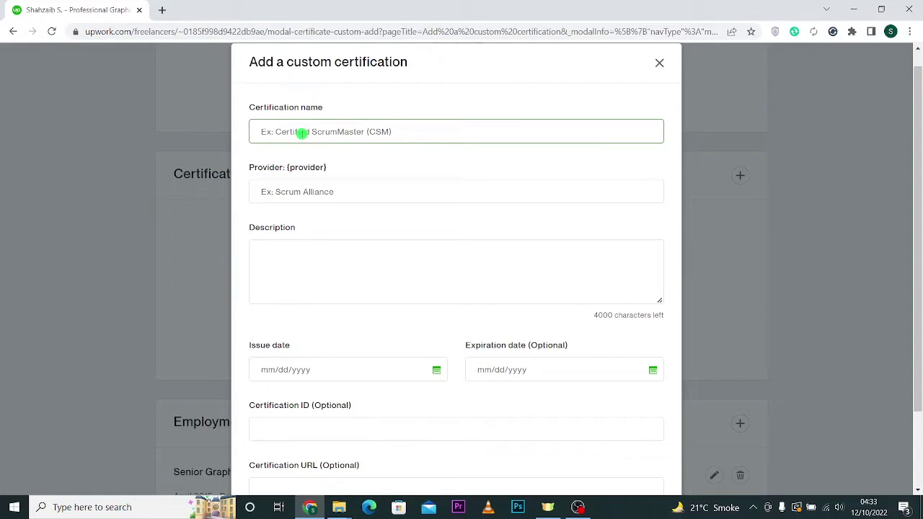
text(Pro Graphic Designer)
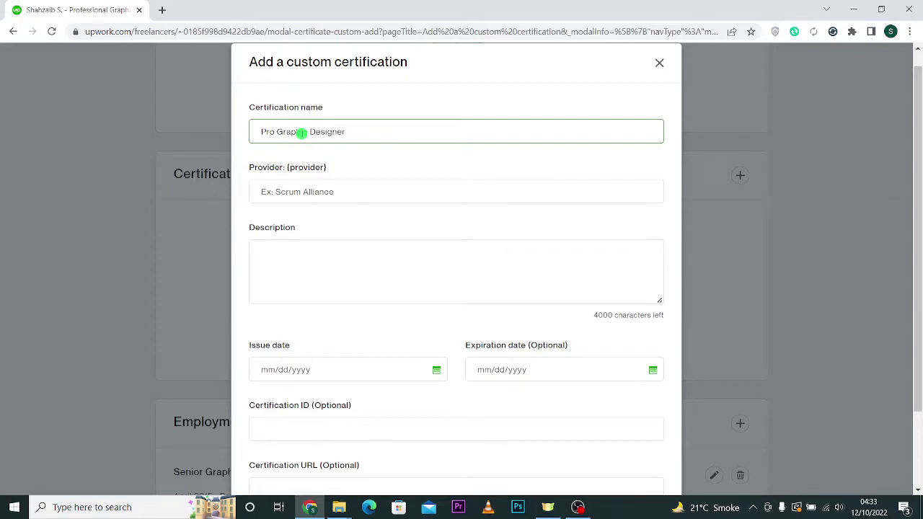
Enter provider 'Pny Trainings' and write the graphic design course description
click(351, 201)
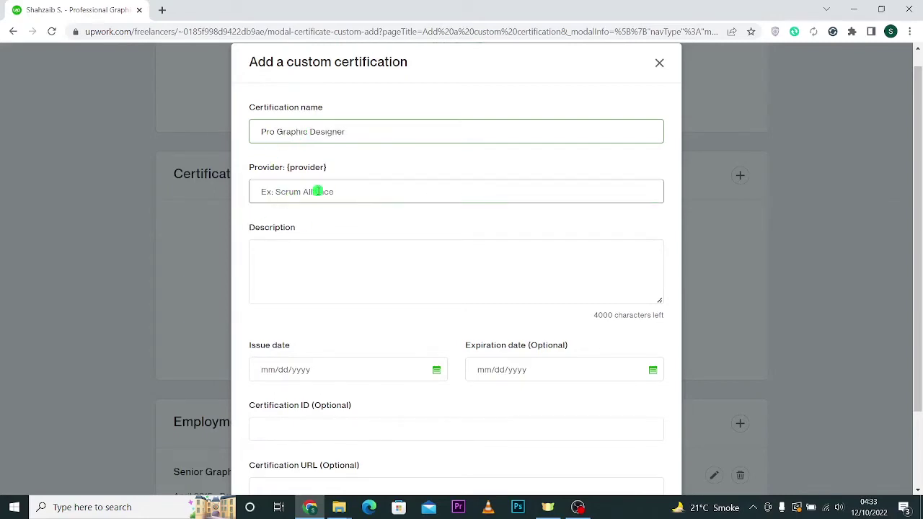
click(310, 191)
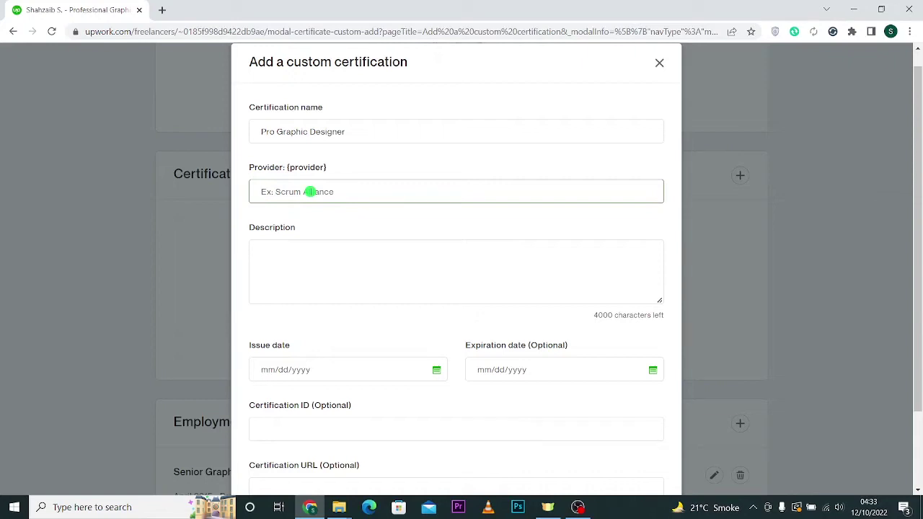
text(Pny Trainings)
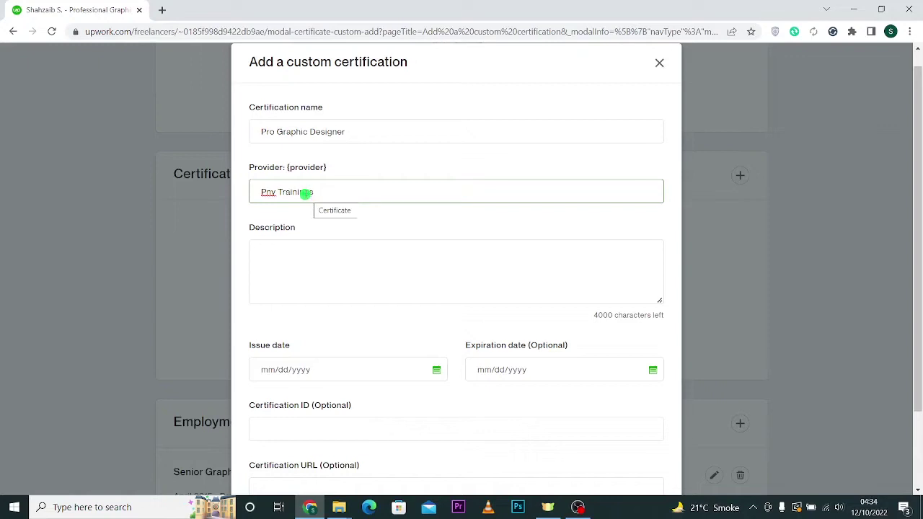
click(346, 282)
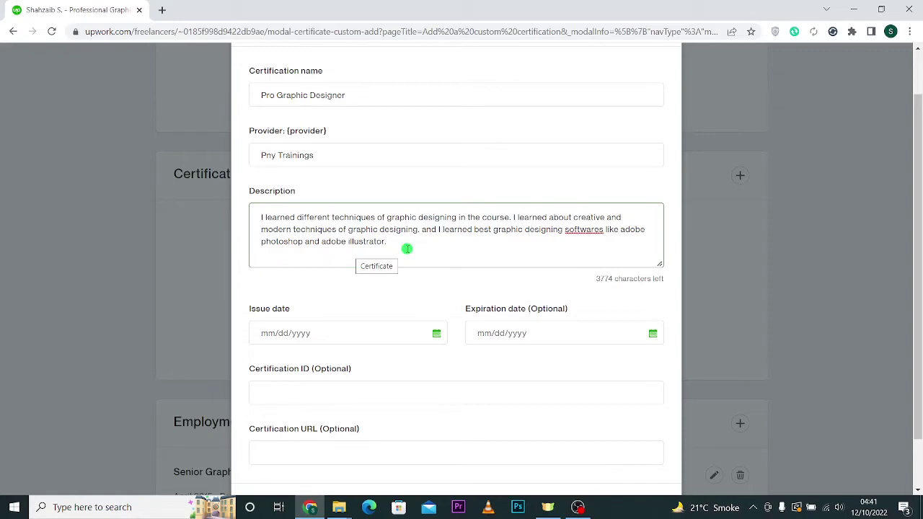
Set the certification's issue date to April 5, 2022
scroll(406, 249, down, 2)
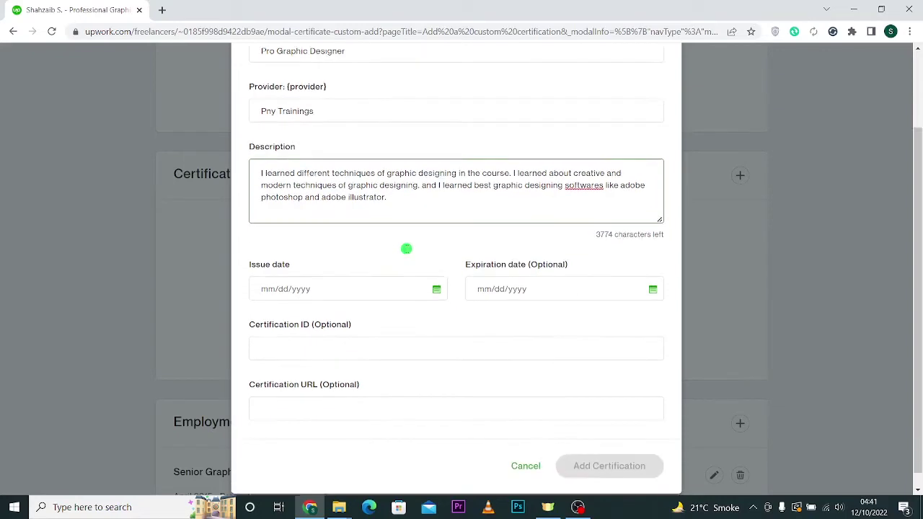
click(341, 278)
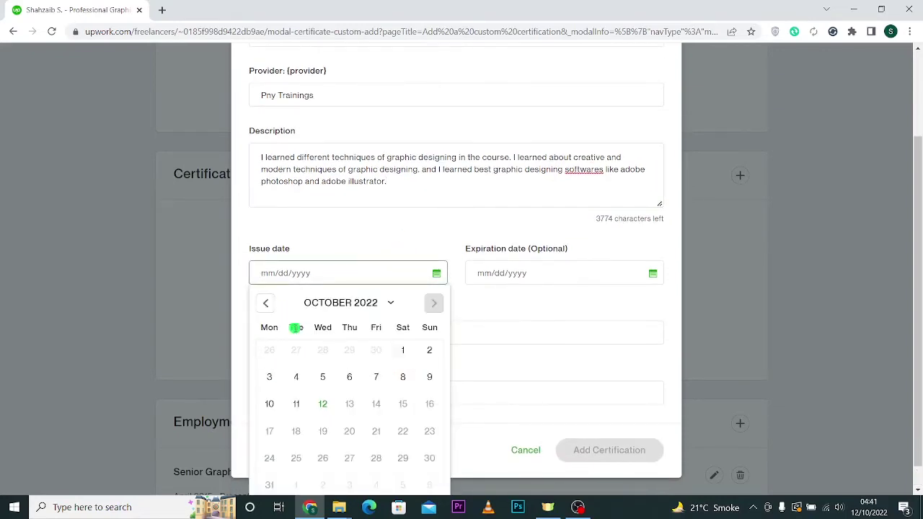
click(266, 304)
click(267, 303)
click(267, 303)
click(267, 304)
click(267, 303)
click(267, 304)
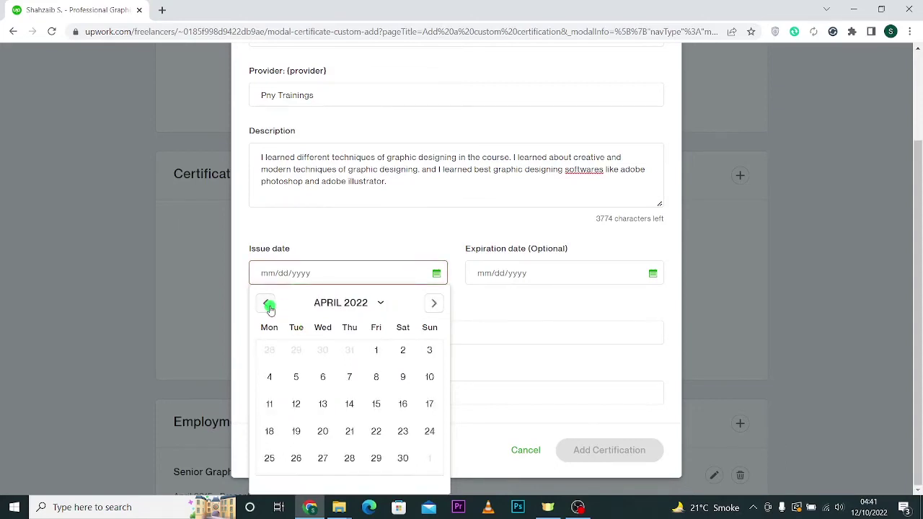
click(296, 376)
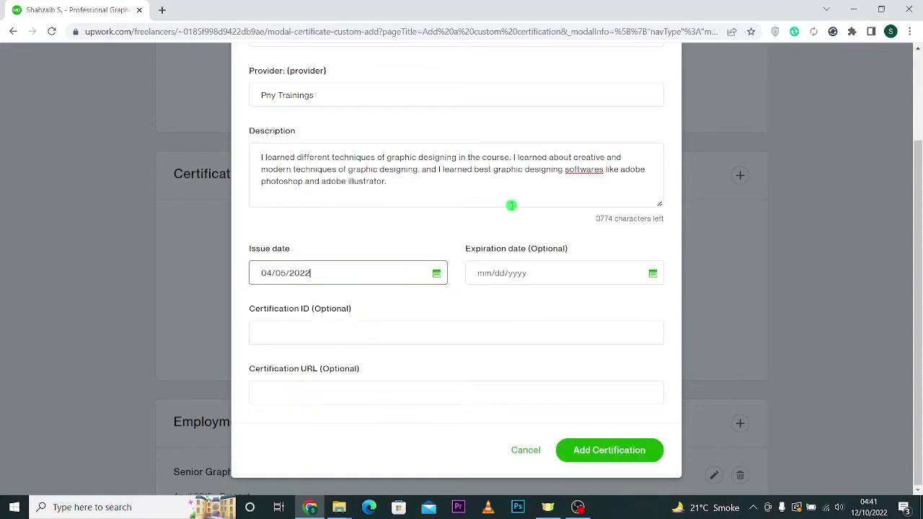
Set the expiration date to September 22, 2022
click(590, 274)
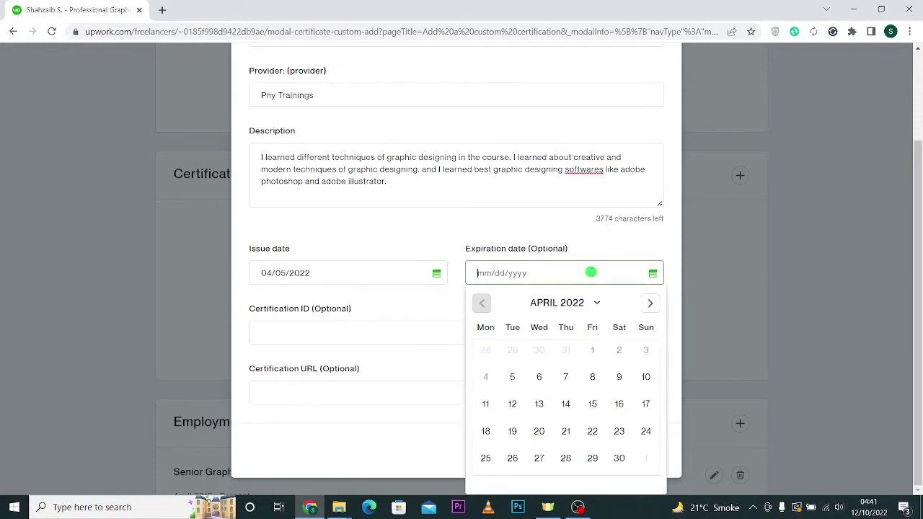
click(649, 303)
click(649, 304)
click(649, 304)
click(648, 304)
click(648, 305)
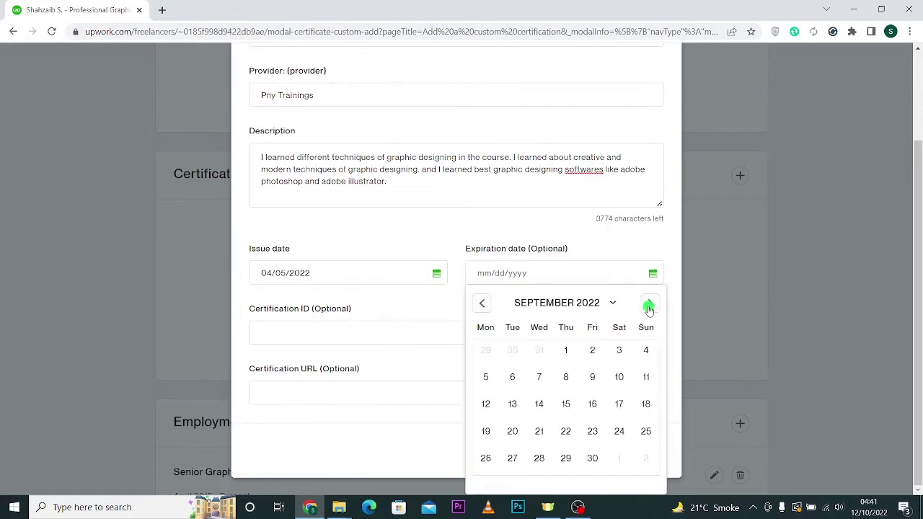
click(567, 432)
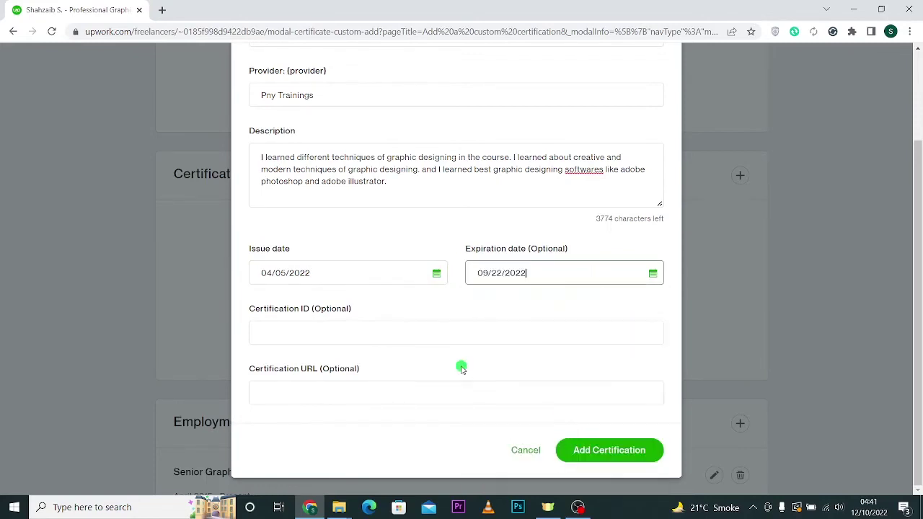
click(298, 338)
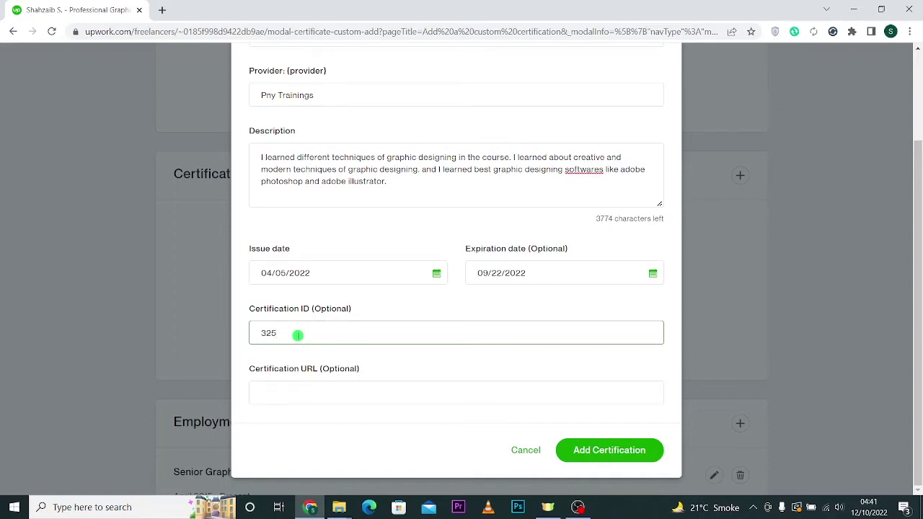
text(32599)
click(289, 395)
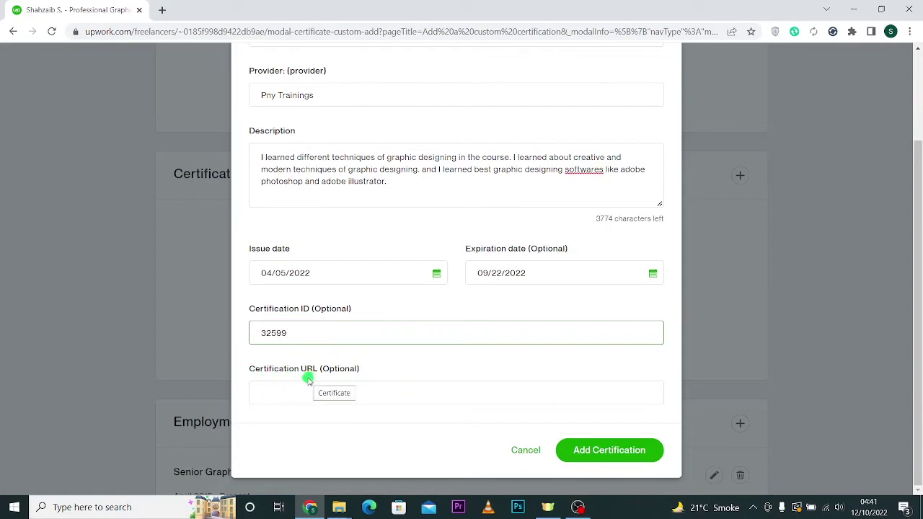
click(331, 394)
text(pn)
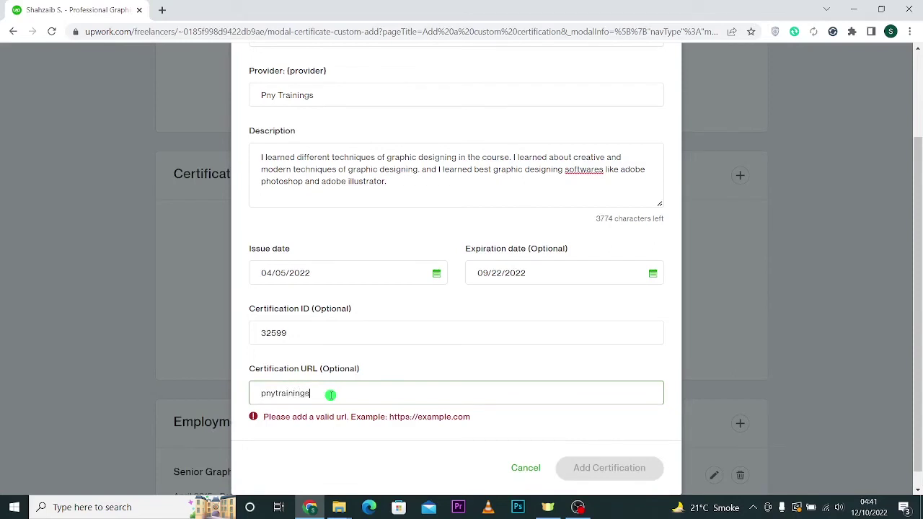
text(ytrainings)
scroll(267, 308, up, 1)
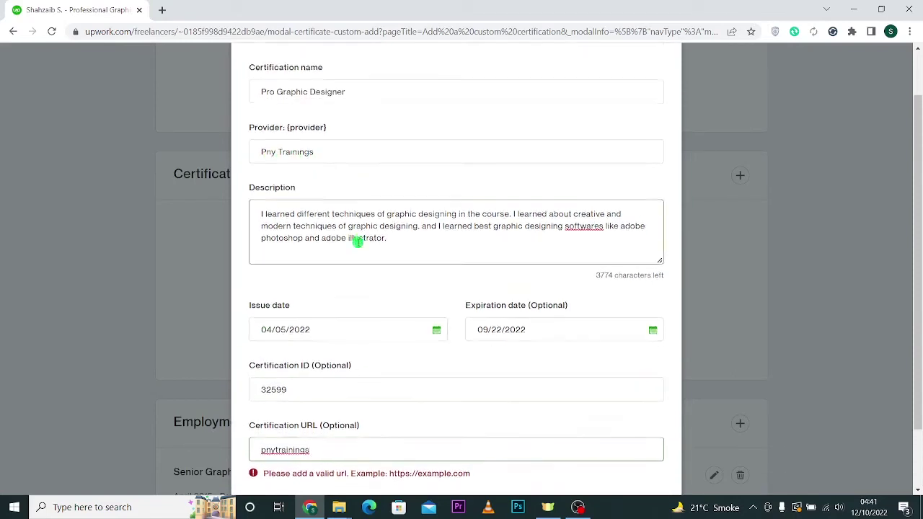
scroll(356, 243, down, 1)
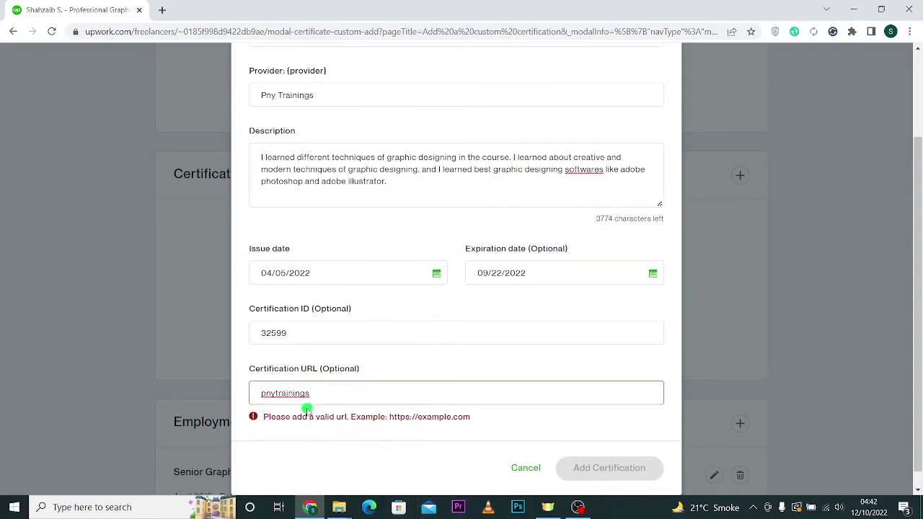
key(ctrl+a)
text(https://pnytrainings.com)
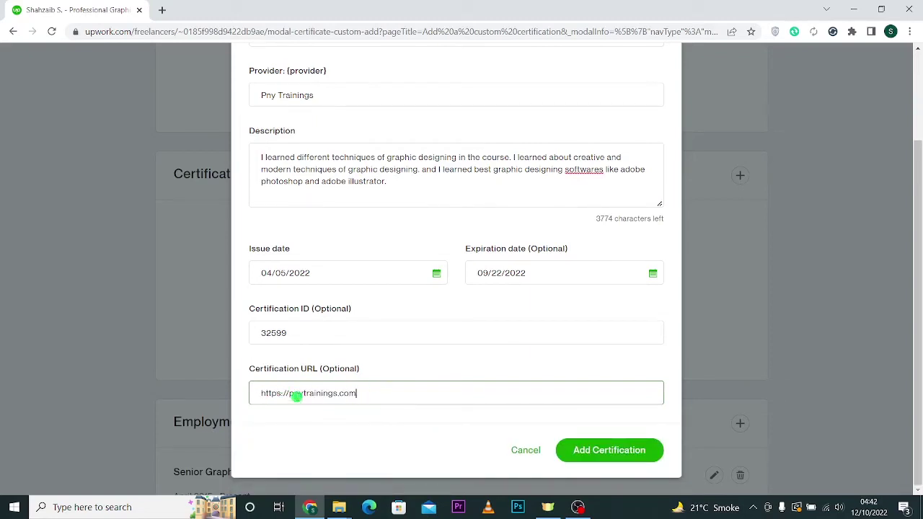
scroll(329, 137, up, 1)
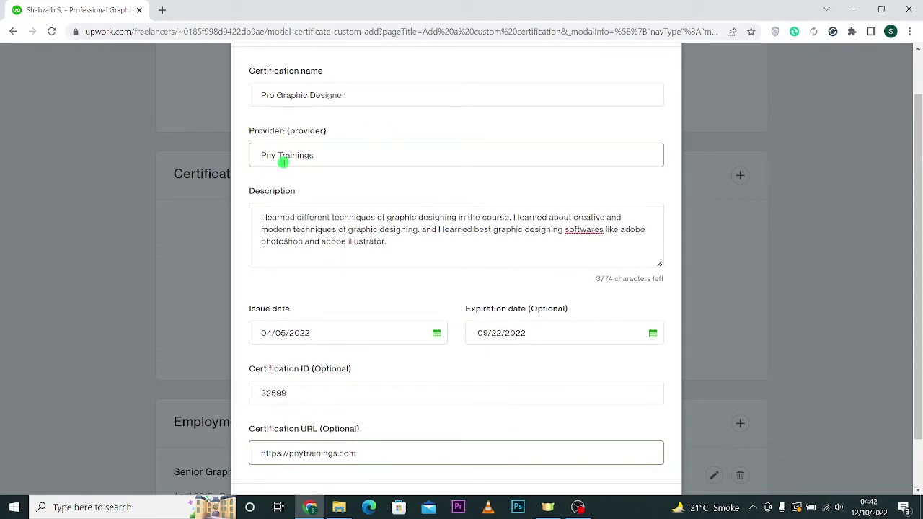
scroll(302, 200, down, 1)
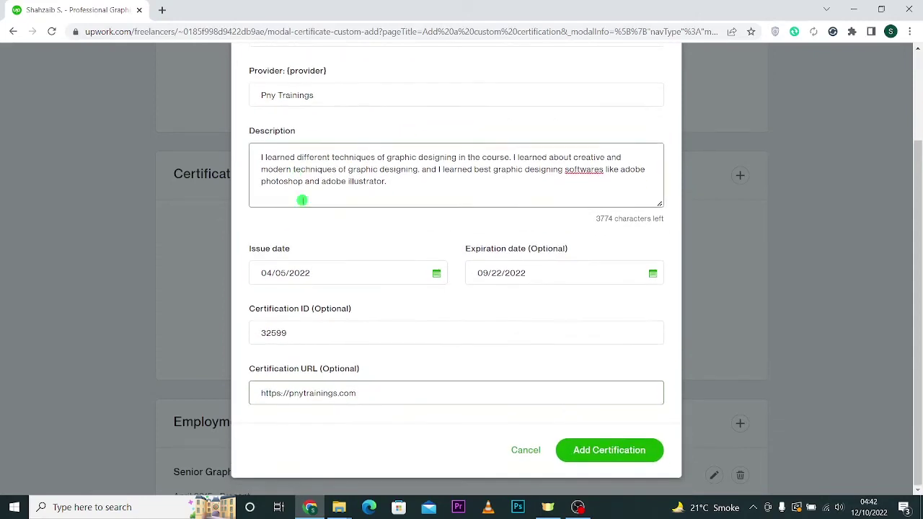
Submit the Pro Graphic Designer certification with Add Certification
click(613, 460)
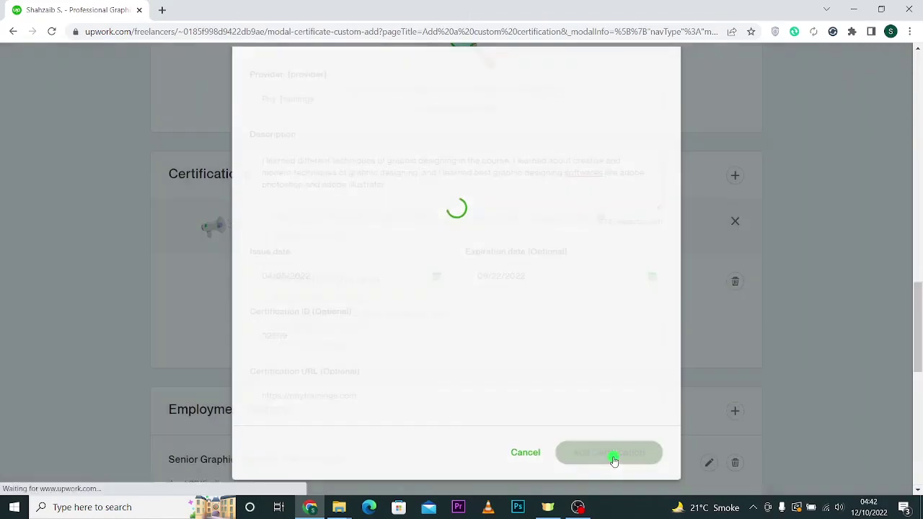